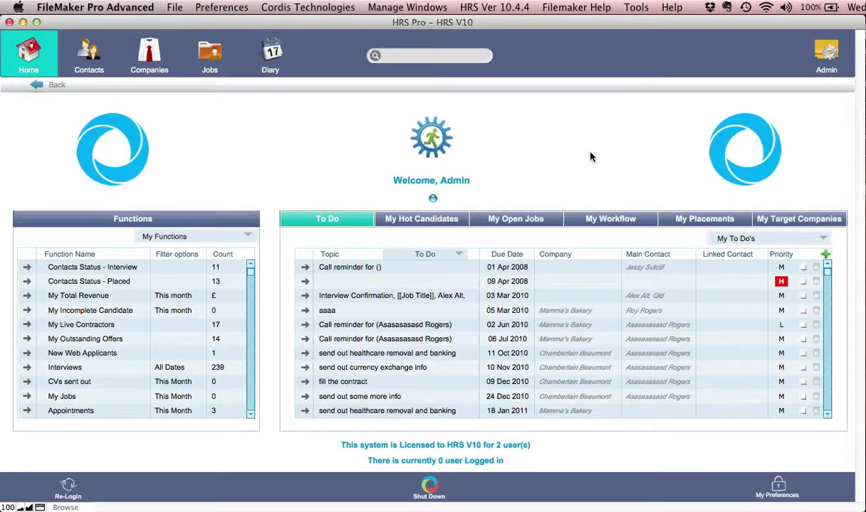
Open the Diary to show the week of 3–7 September 2012
left_click(271, 51)
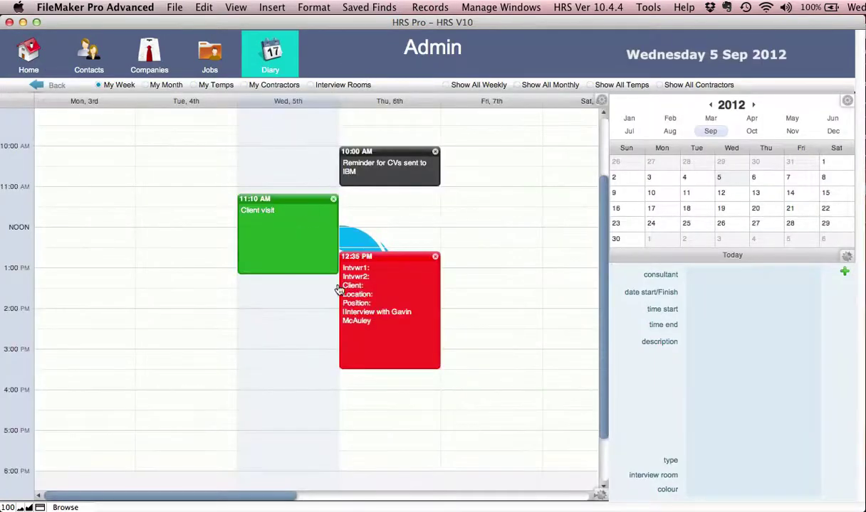
Create a 'test 101' appointment on Tuesday 4 Sep from 12:55 and colour it Purple
left_click_drag(190, 264, 190, 392)
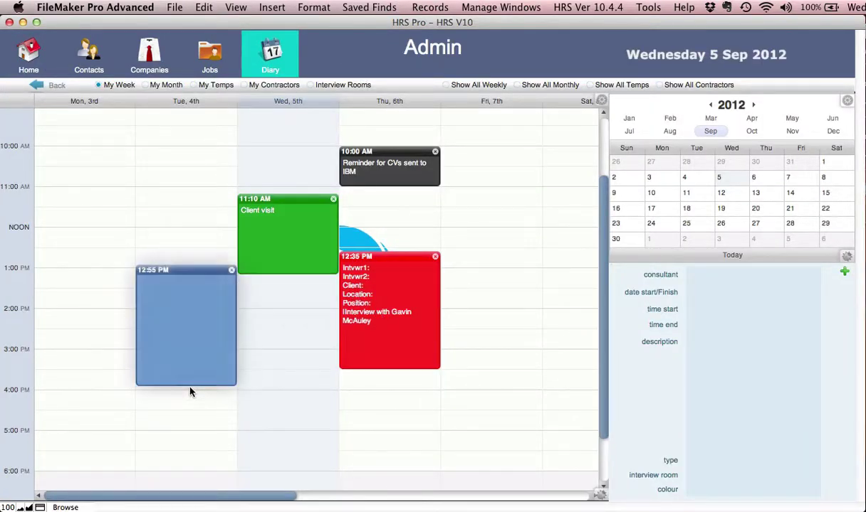
type("tes")
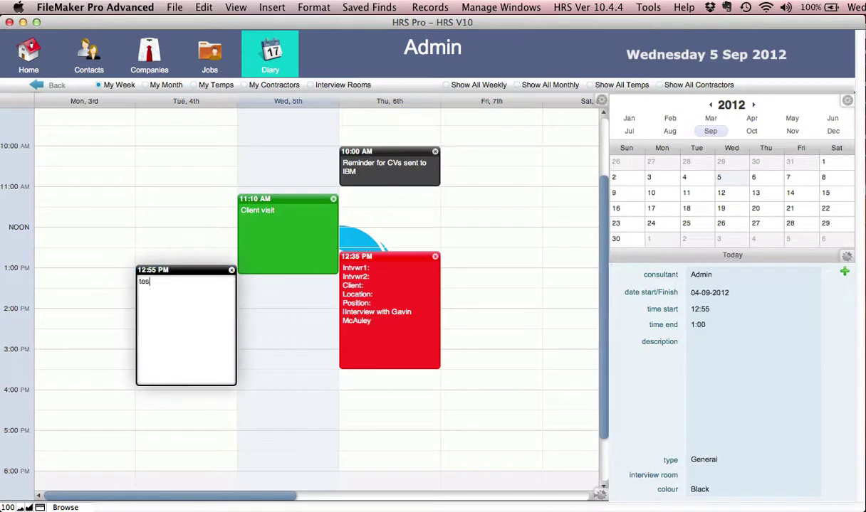
type("t 101")
left_click(656, 486)
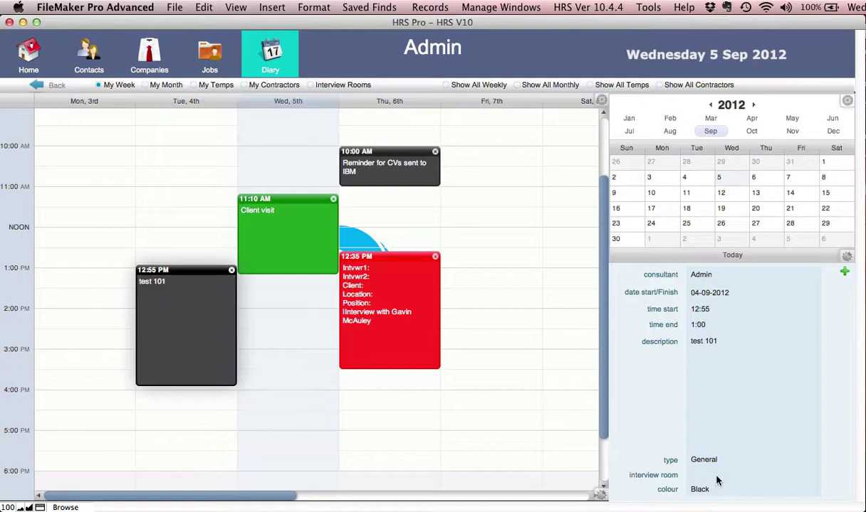
left_click(719, 489)
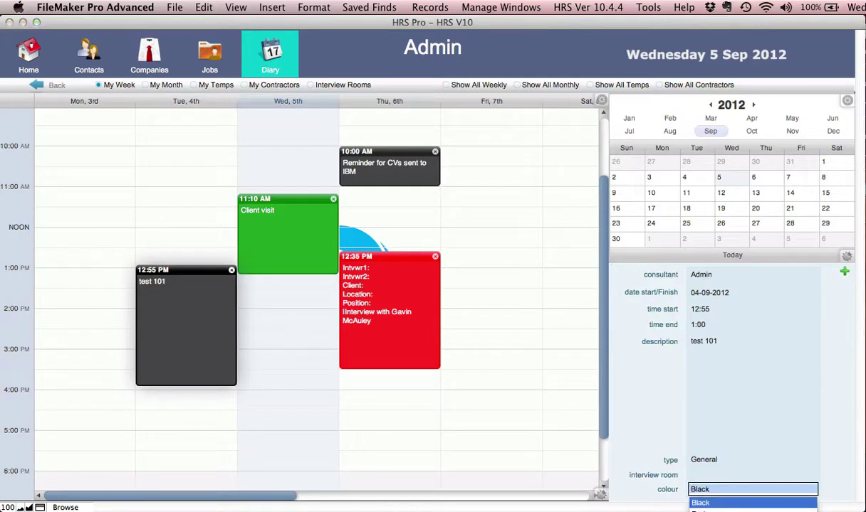
key("p")
key("Return")
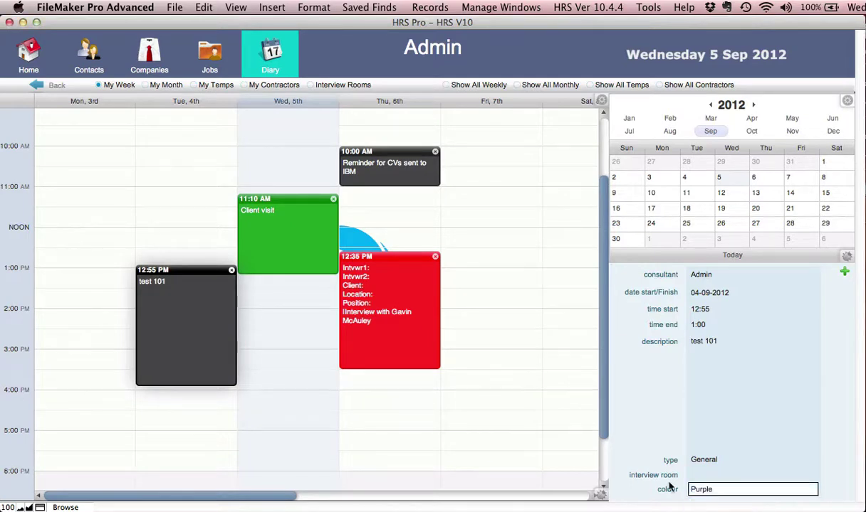
left_click(652, 460)
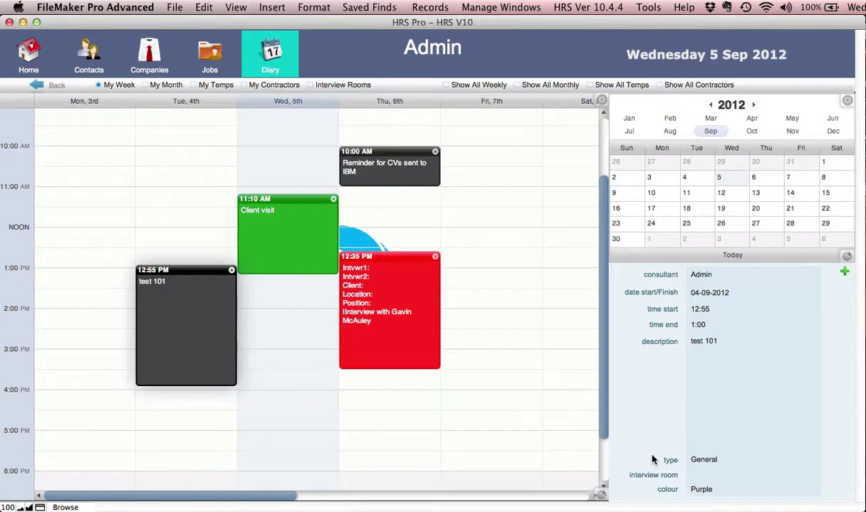
left_click(170, 281)
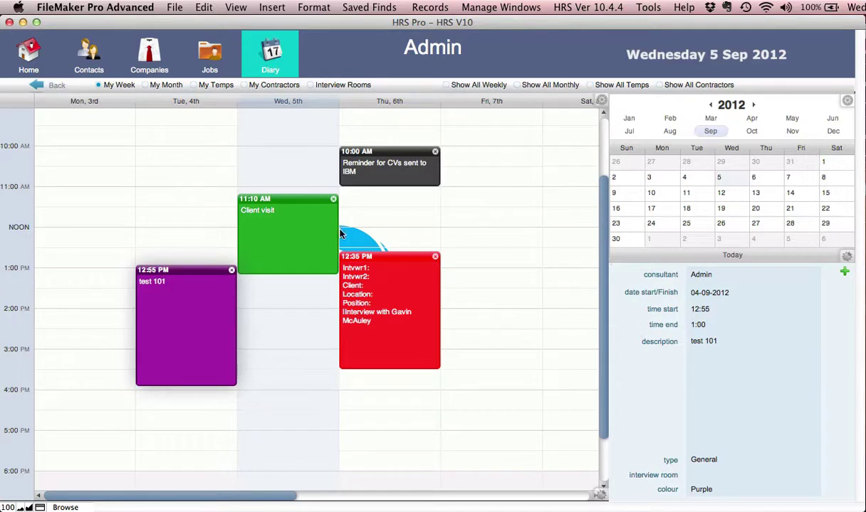
left_click(205, 86)
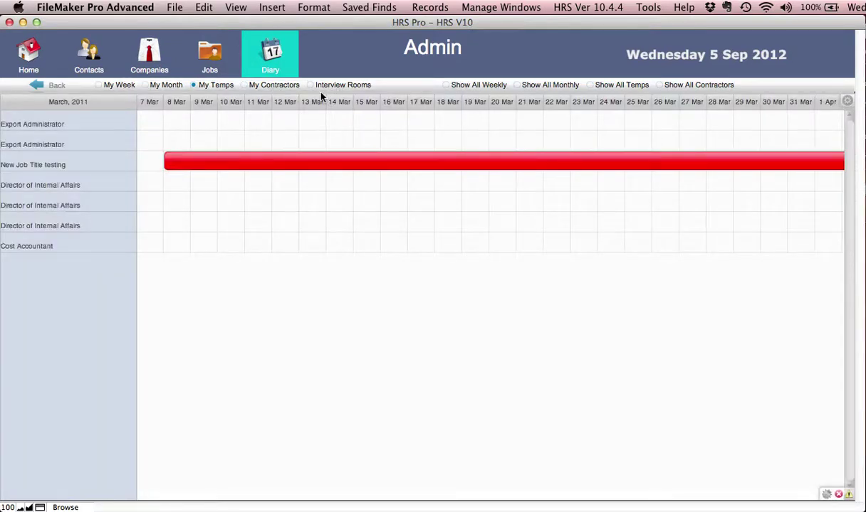
left_click(279, 87)
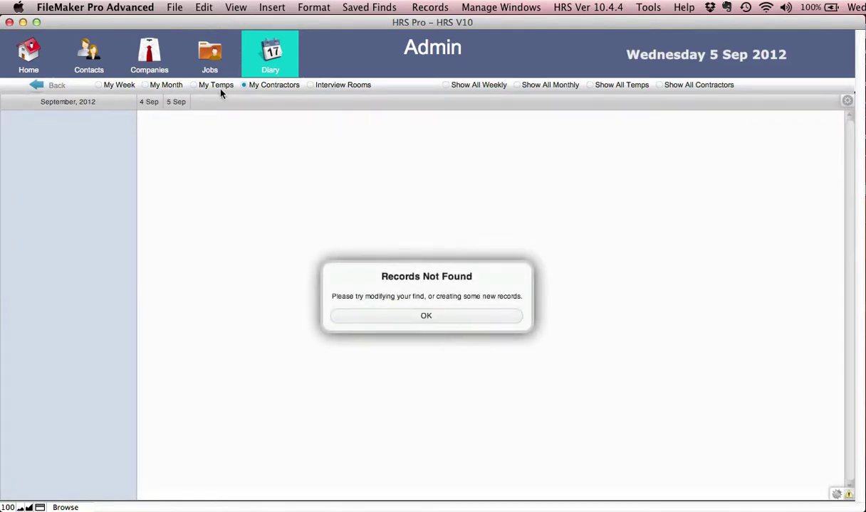
left_click(116, 86)
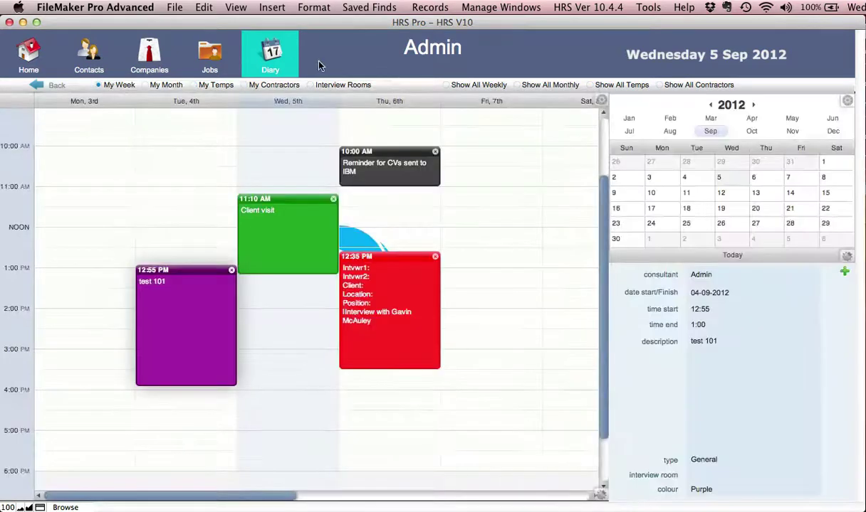
Add a to-do to call the contact about the HRS Pro Demo, with matching notes, sent to the Outlook calendar
left_click(30, 54)
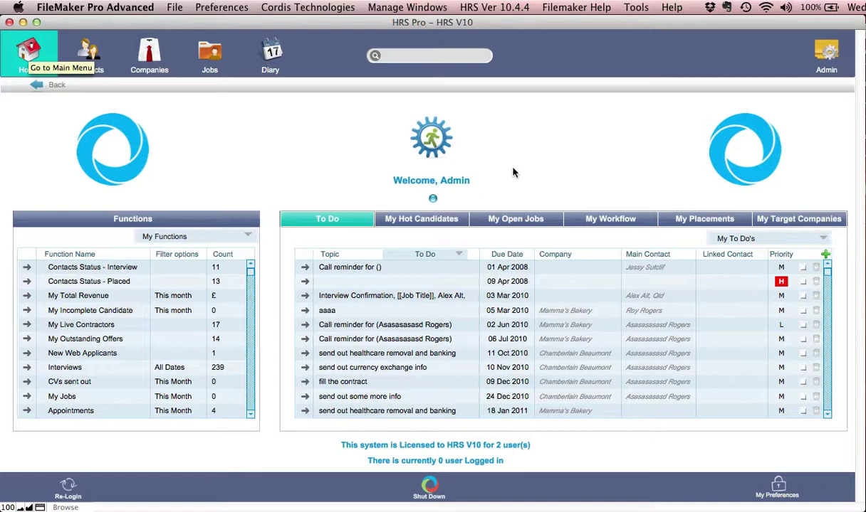
left_click(826, 256)
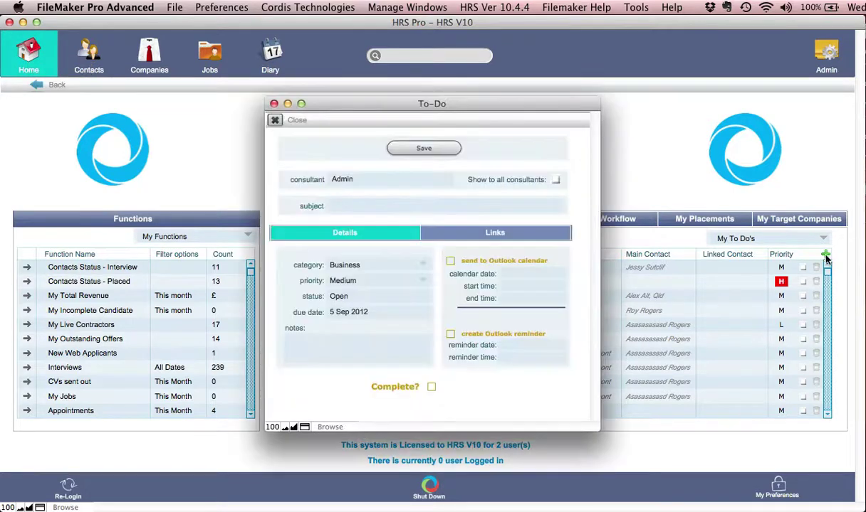
left_click(377, 207)
key("Escape")
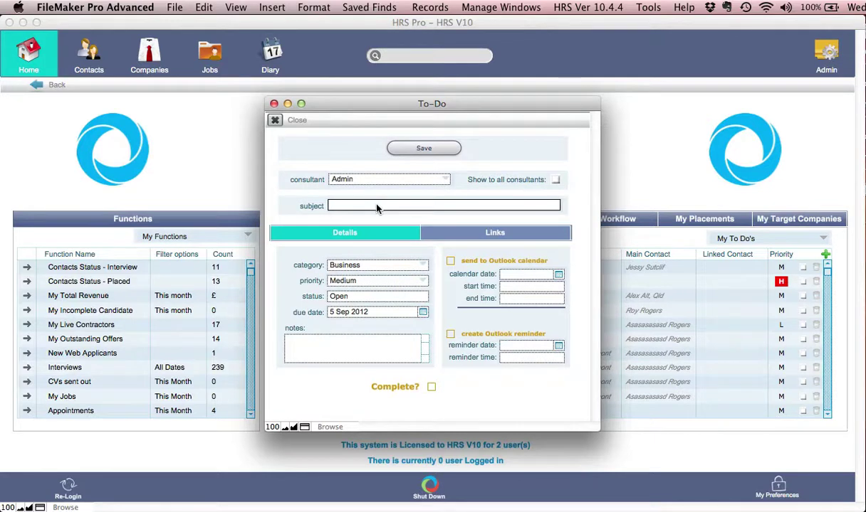
type("call John re HRS")
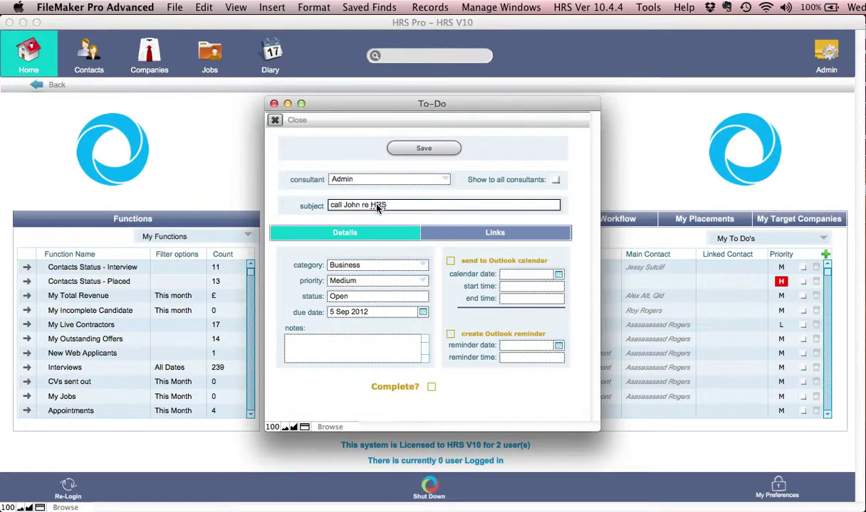
type(" Pro Demo")
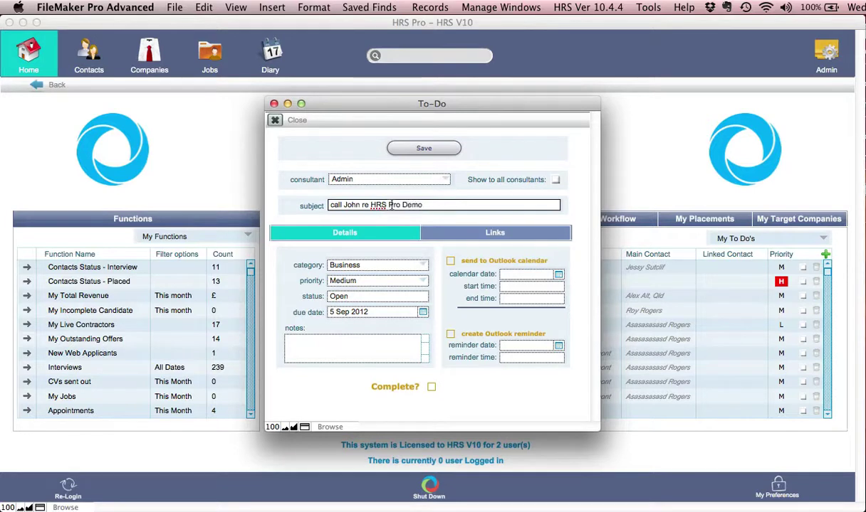
triple_click(399, 204)
left_click_drag(362, 205, 335, 340)
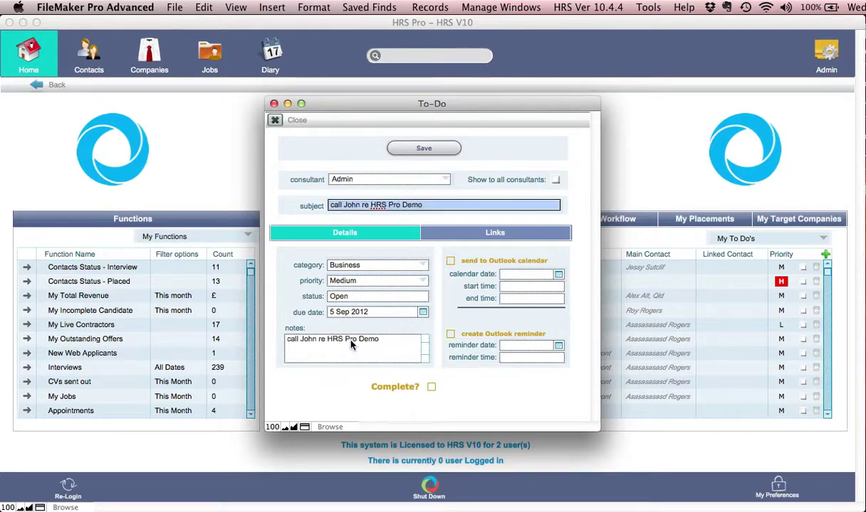
left_click(451, 262)
Book the to-do on 07/09/2012 from 10:00 to 11:00
left_click(557, 276)
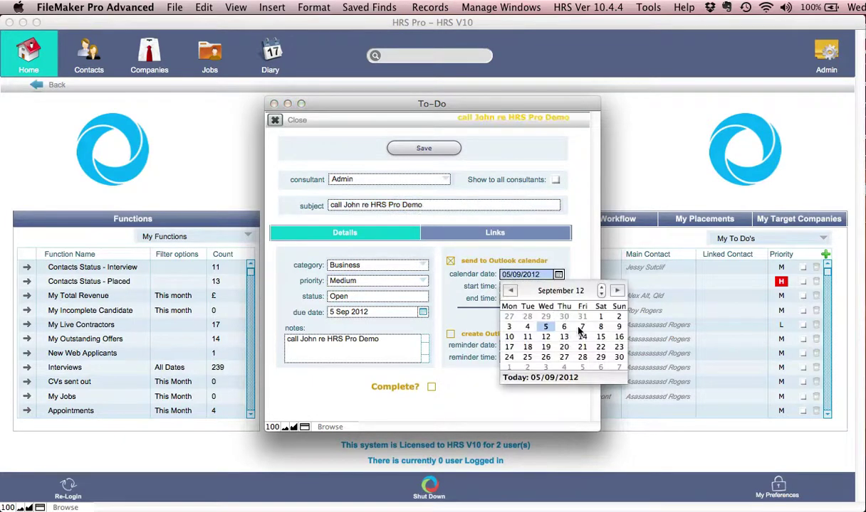
left_click(549, 319)
left_click(533, 286)
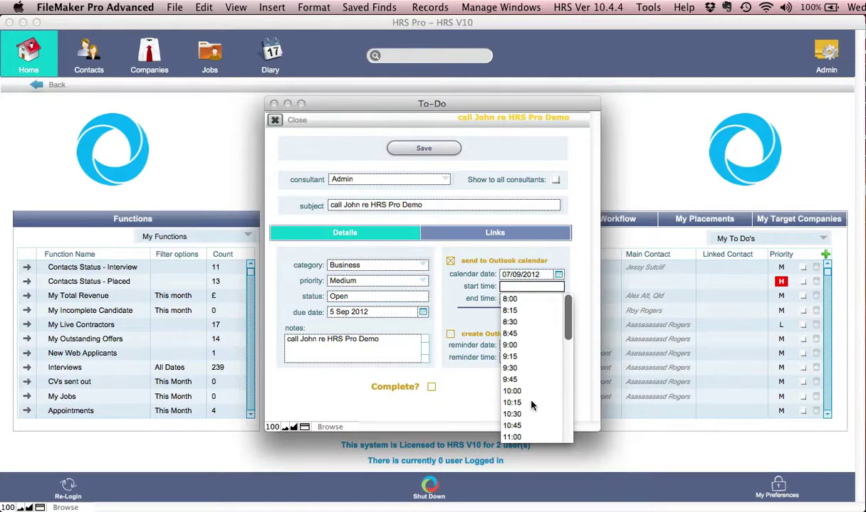
left_click(512, 391)
left_click(513, 298)
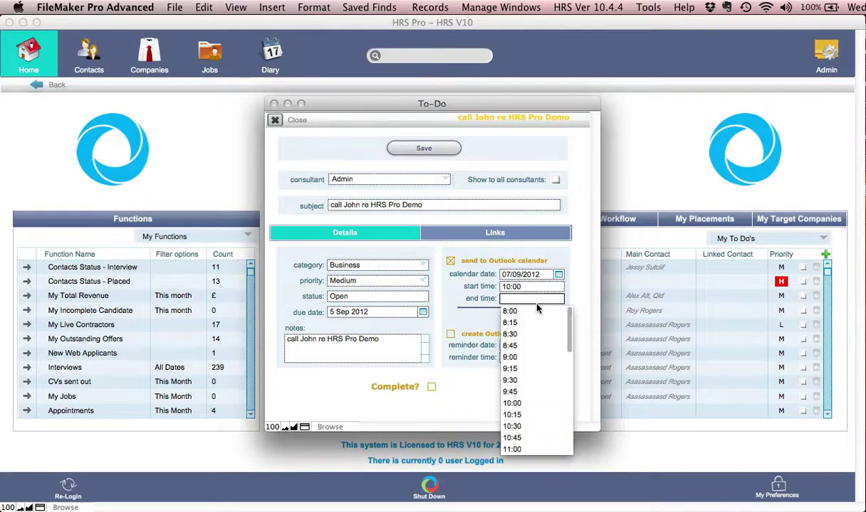
left_click(512, 449)
key("Tab")
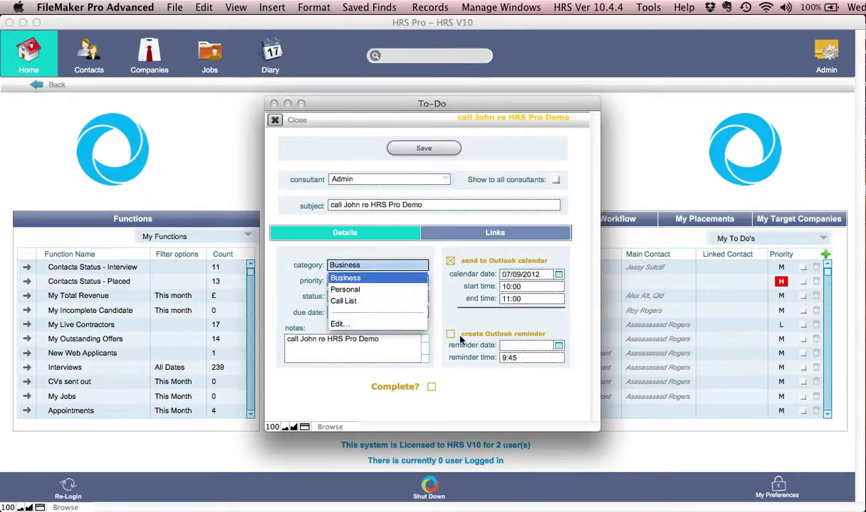
key("Escape")
Add an Outlook reminder on 06/09/2012 at 13:00
left_click(451, 334)
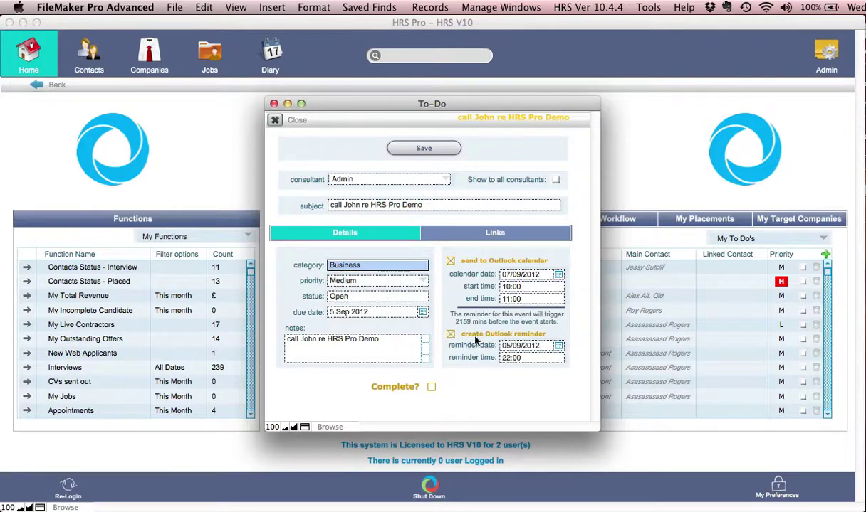
left_click(558, 346)
left_click(564, 398)
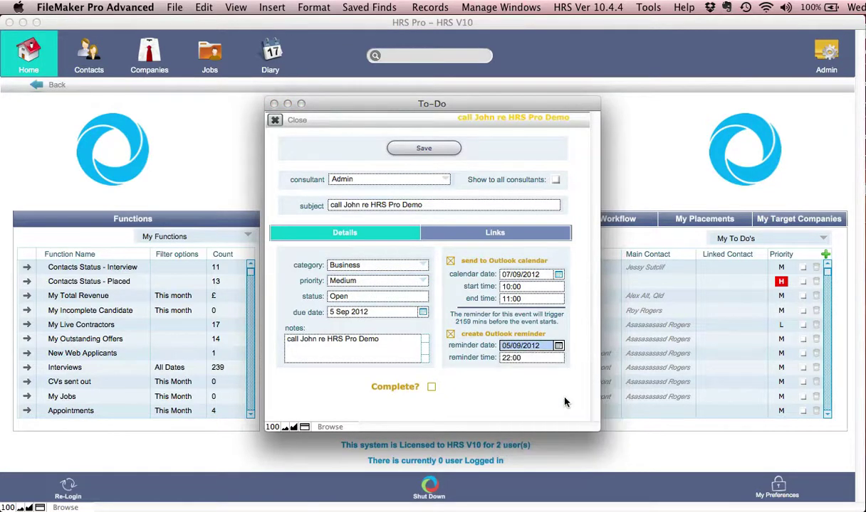
key("Escape")
left_click(529, 358)
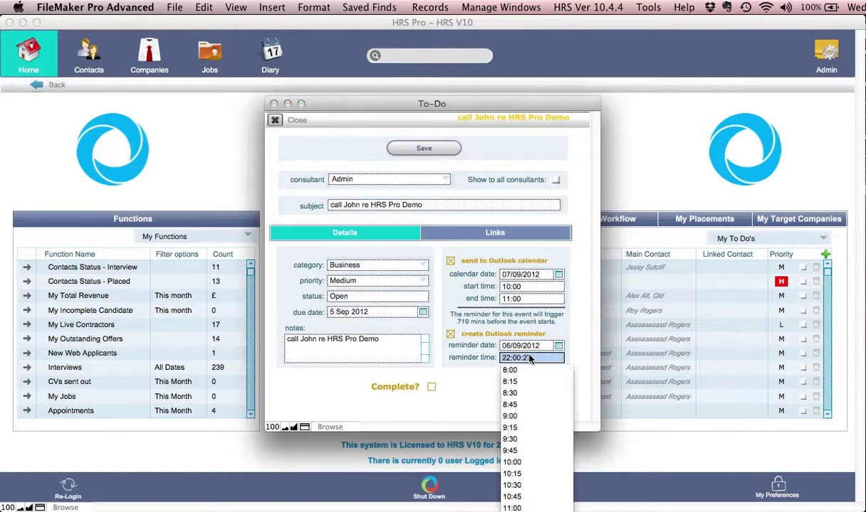
scroll(538, 467, "down", 3)
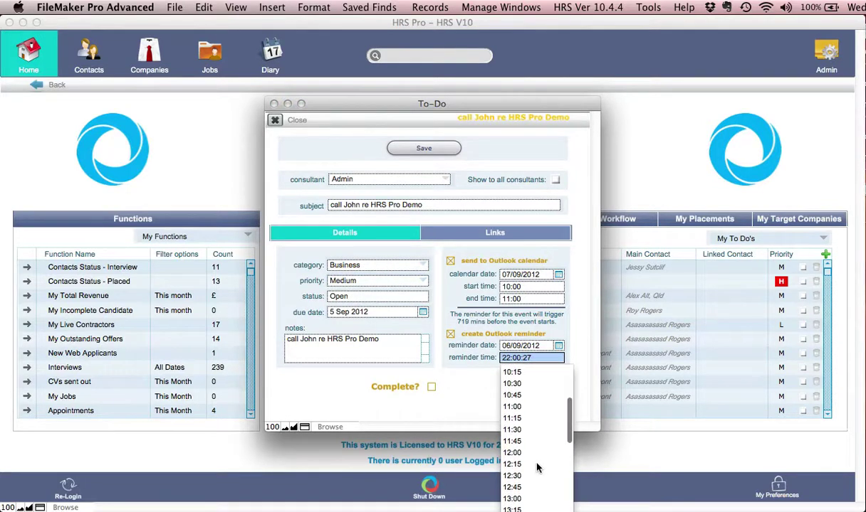
left_click(513, 499)
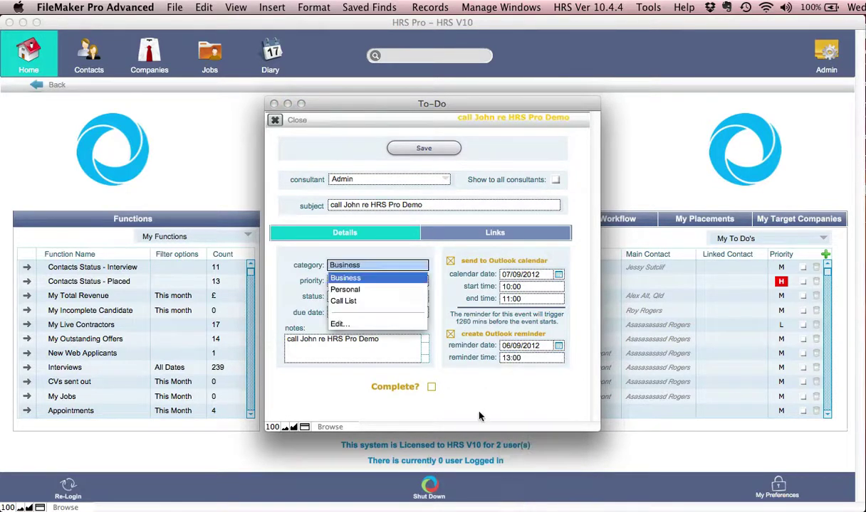
key("Escape")
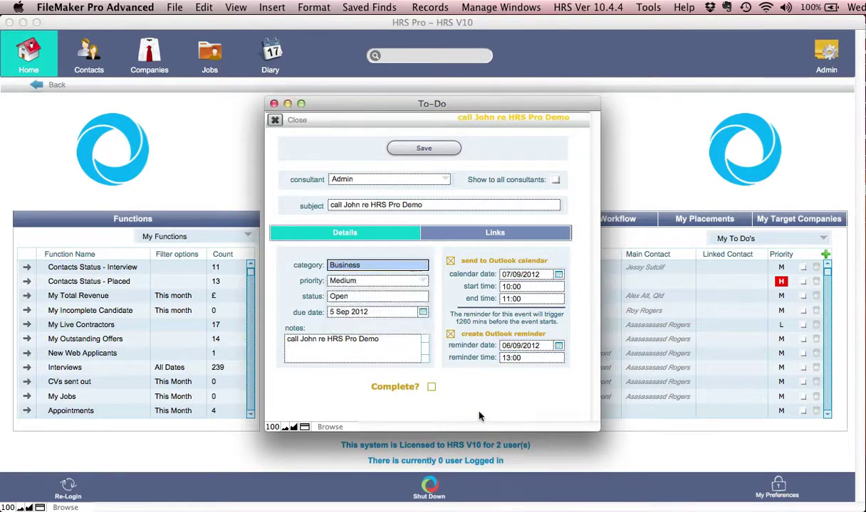
Save the to-do and its Outlook appointment for 07/09/2012, 10:00–11:00
left_click(424, 149)
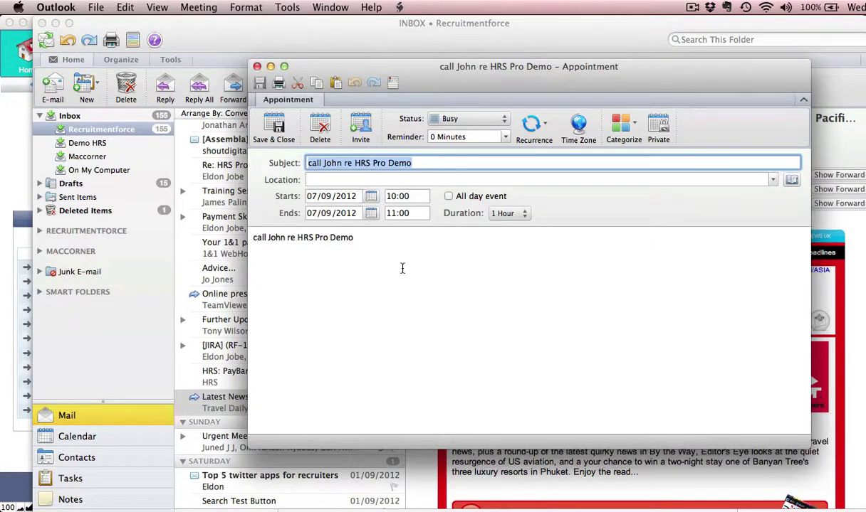
left_click(273, 128)
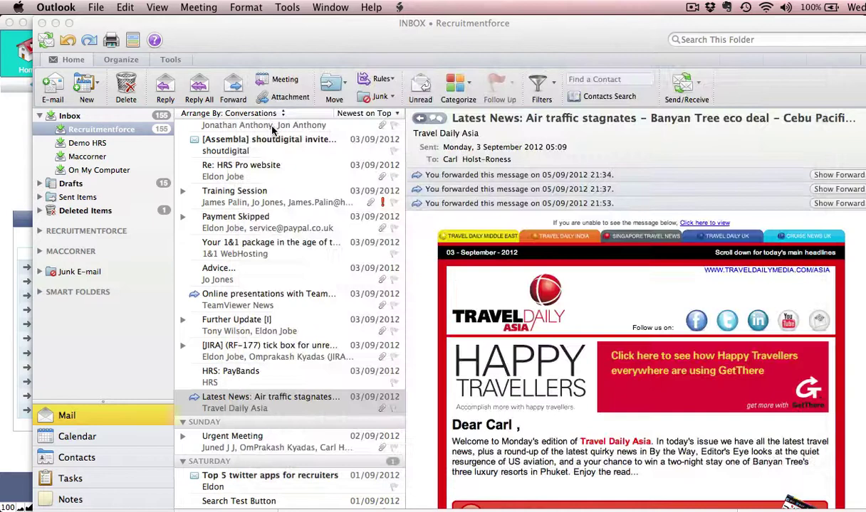
Check Outlook's week view for the Thursday CVs reminder and Friday demo call, then return to HRS Pro
left_click(96, 438)
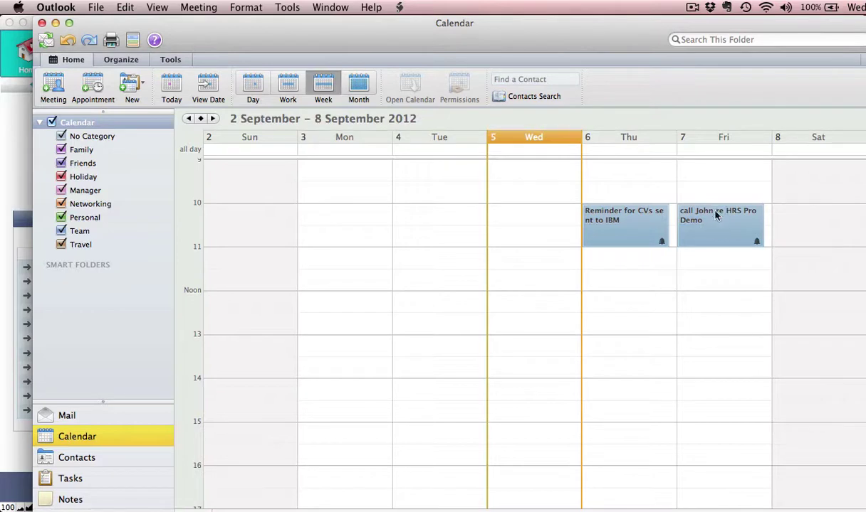
mouse_move(717, 233)
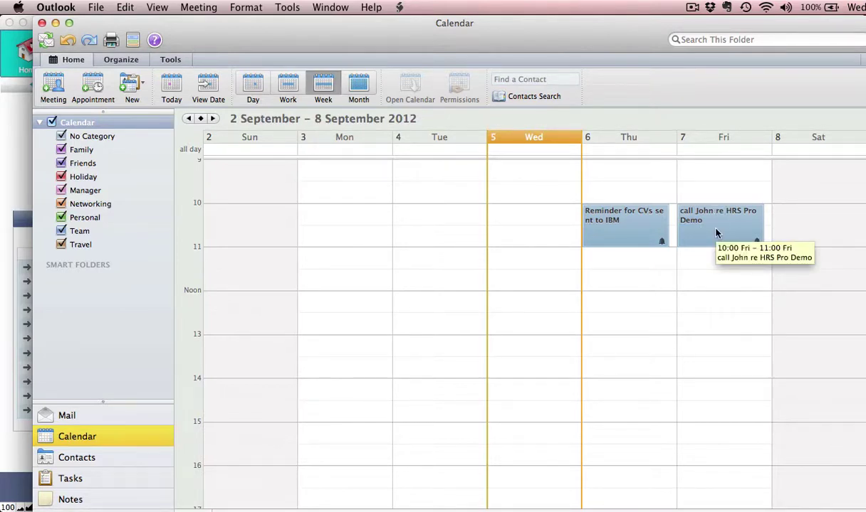
key("super+Tab")
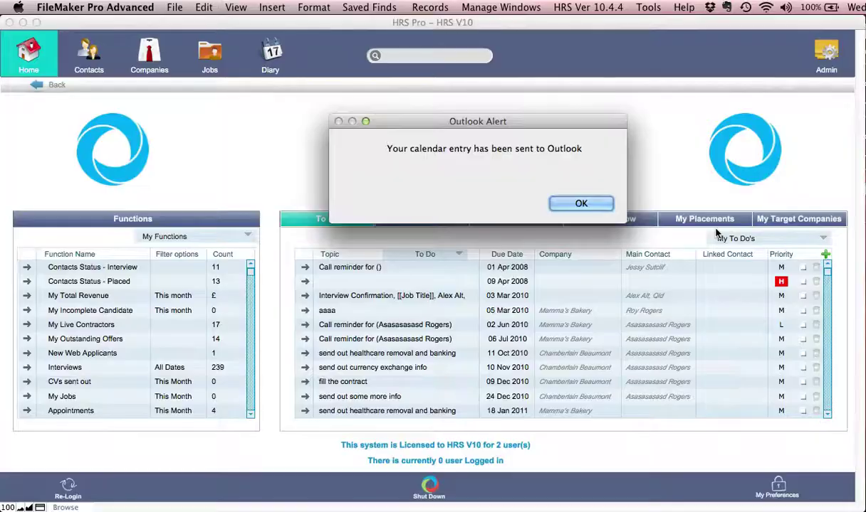
Dismiss the Outlook Alert, verify the Friday 10:00 demo call in the diary, and return Home
left_click(567, 201)
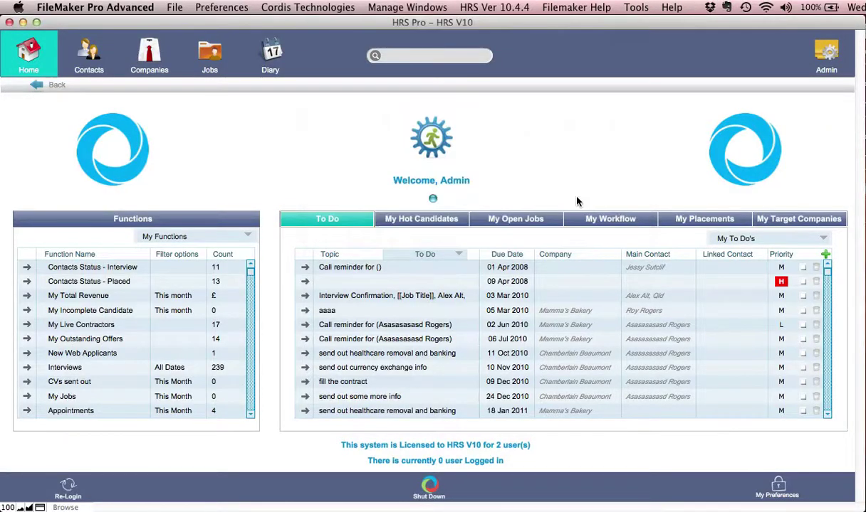
left_click(272, 54)
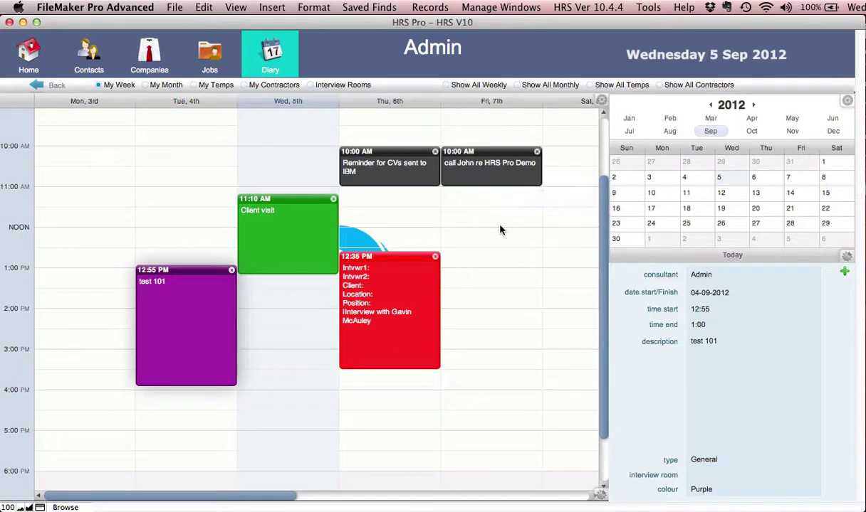
left_click(28, 54)
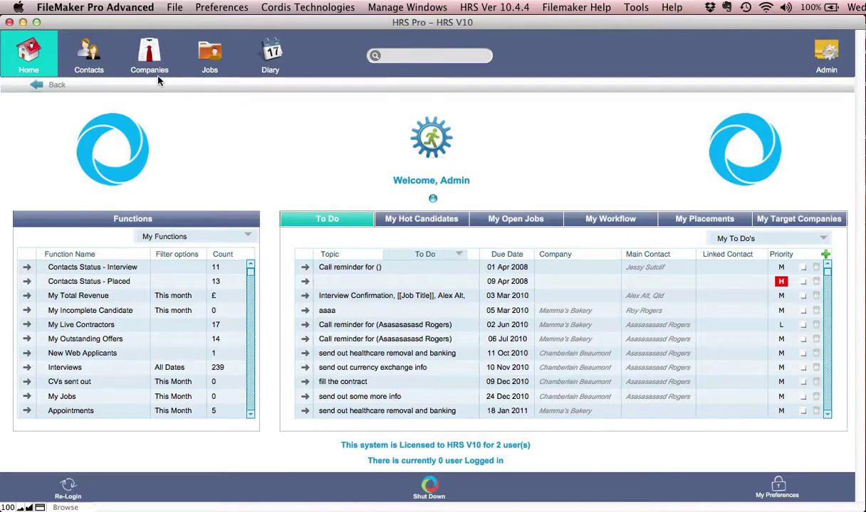
Start a new email to the contact's primary email address from their record
left_click(89, 51)
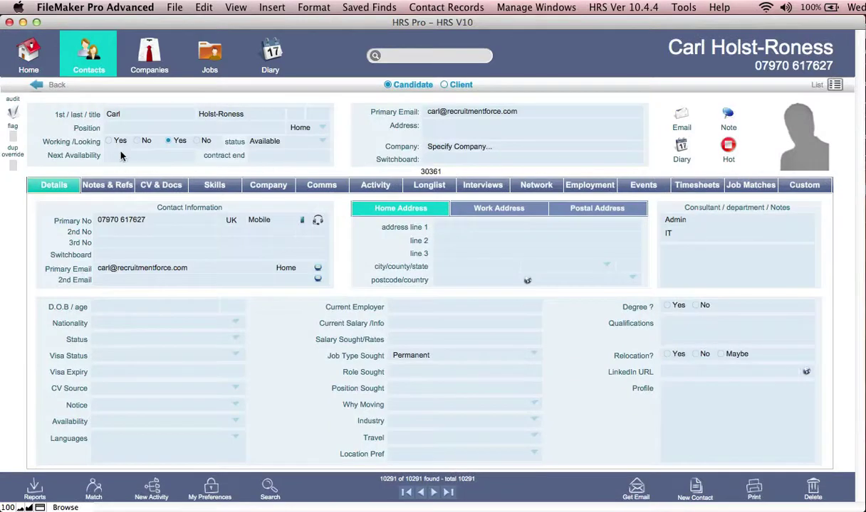
left_click(317, 271)
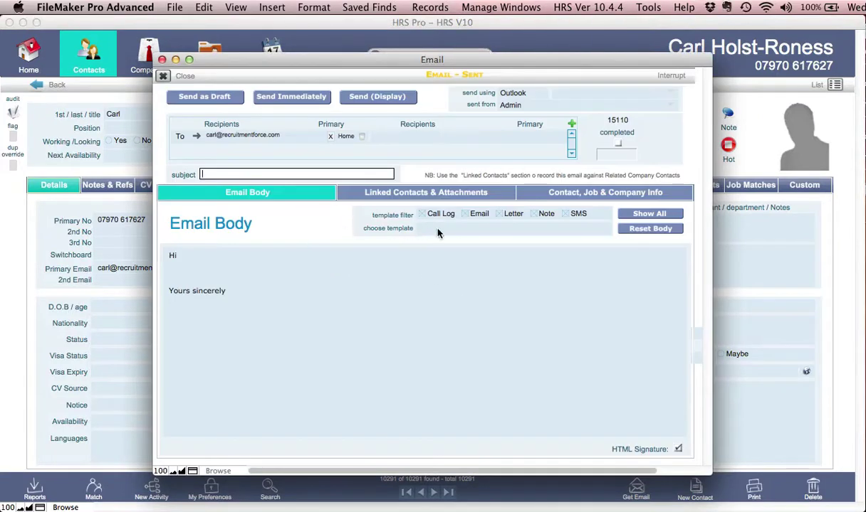
Apply the Attached CVs template to the email subject and body
left_click(461, 228)
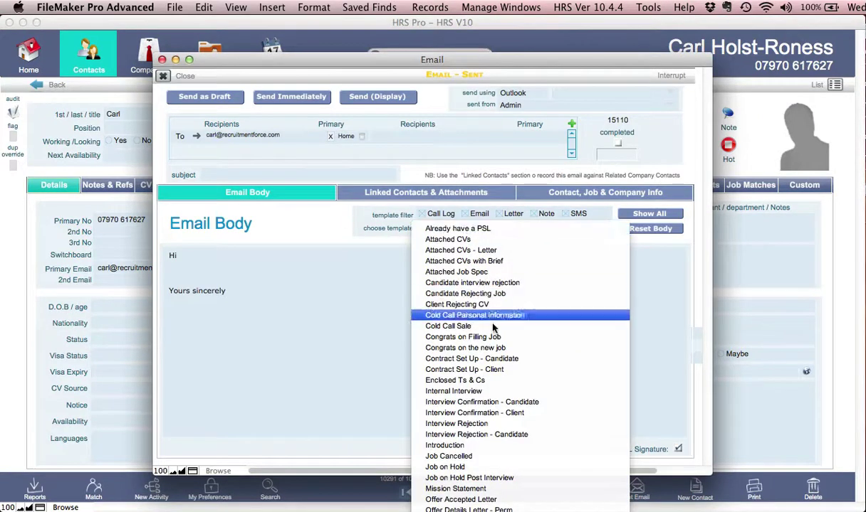
left_click(460, 242)
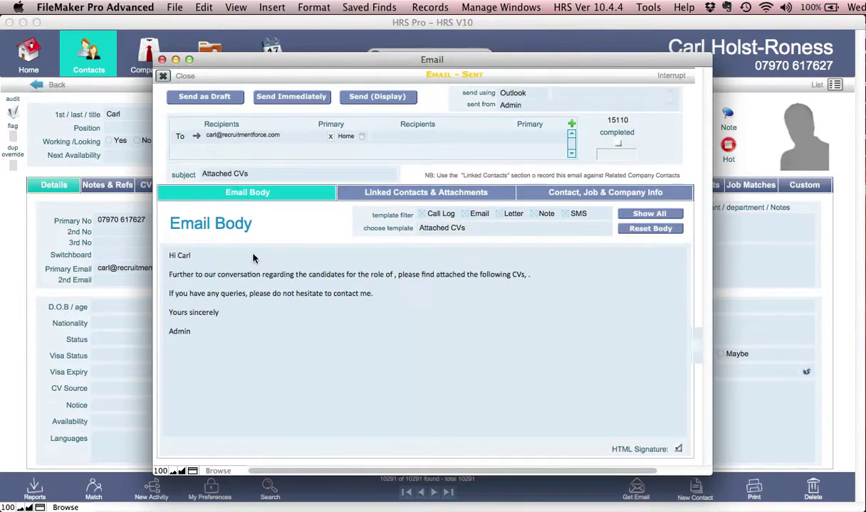
left_click(217, 276)
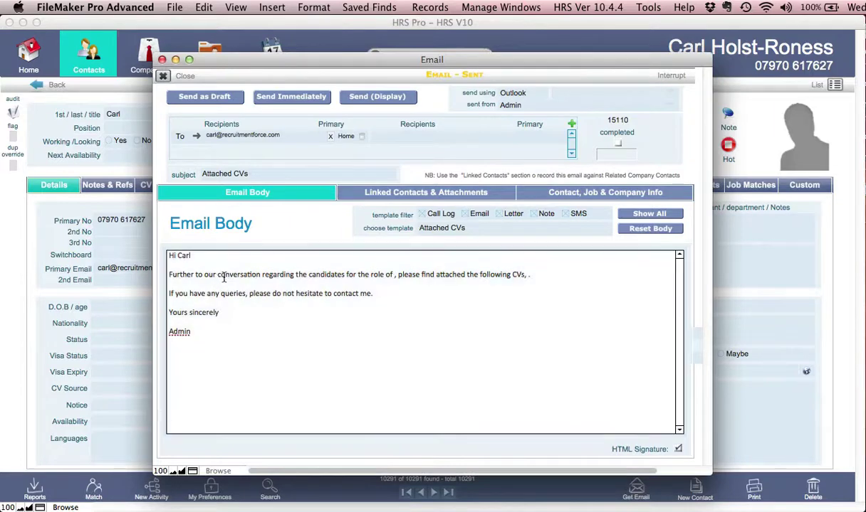
Format the word 'conversation' in the body as bold dark red
double_click(228, 276)
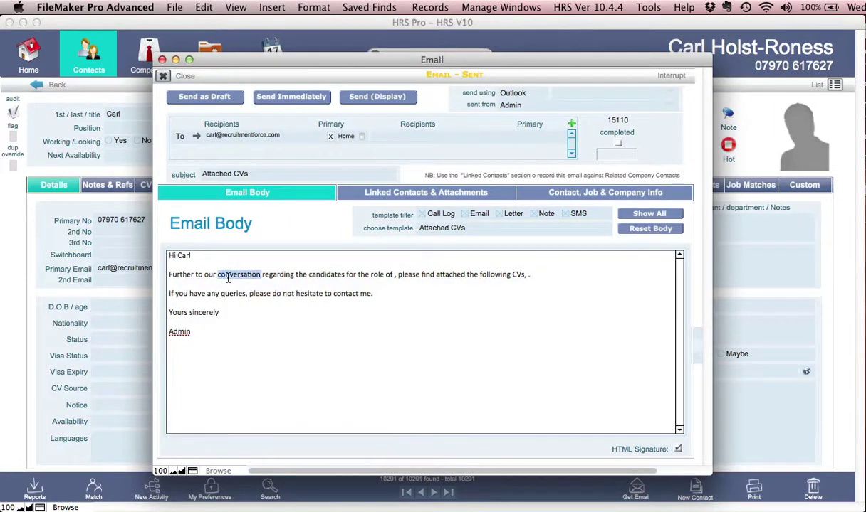
left_click(314, 8)
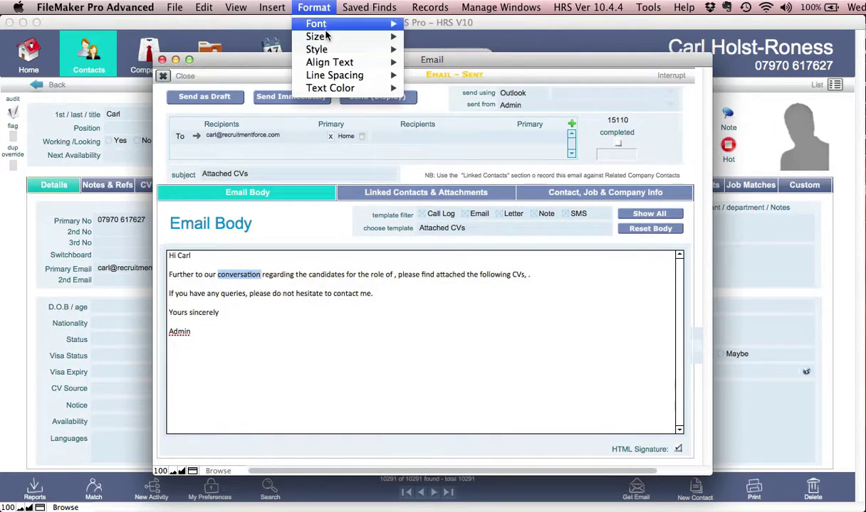
mouse_move(323, 49)
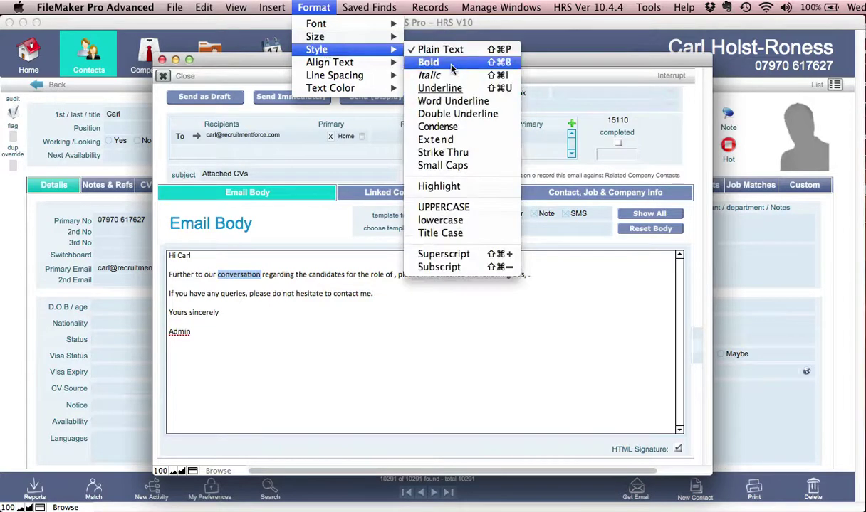
left_click(429, 62)
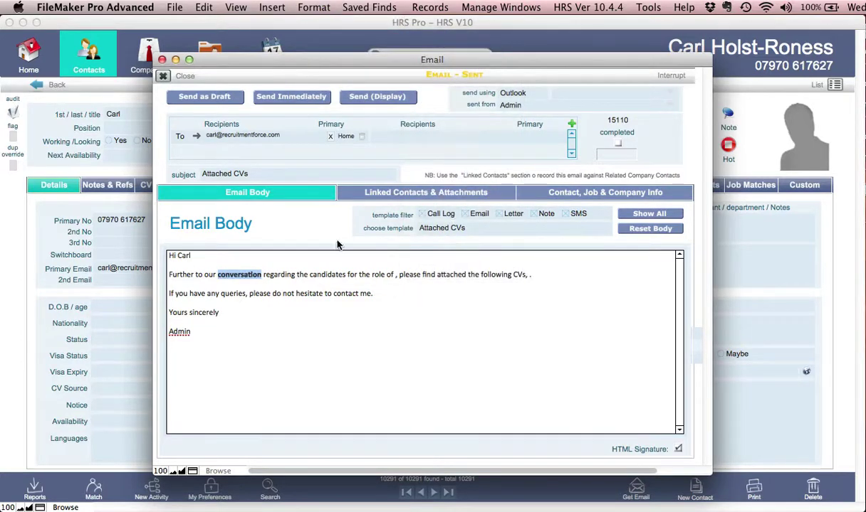
left_click(313, 8)
mouse_move(330, 87)
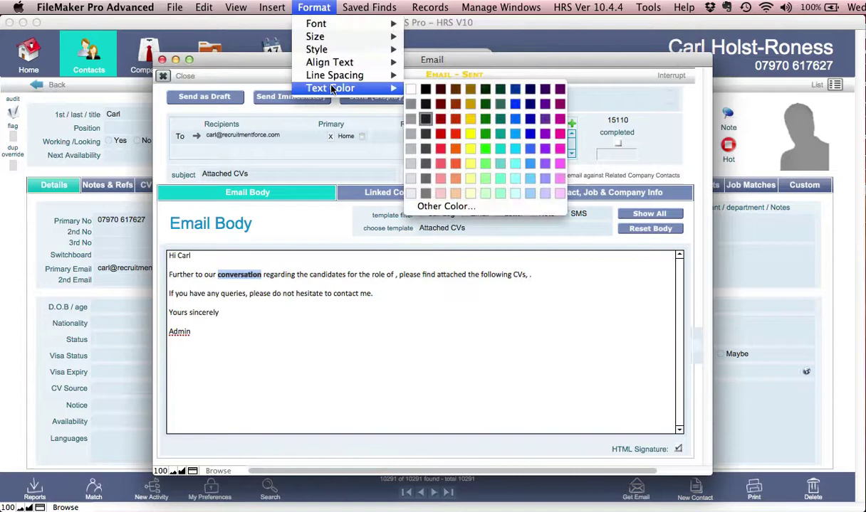
left_click(420, 113)
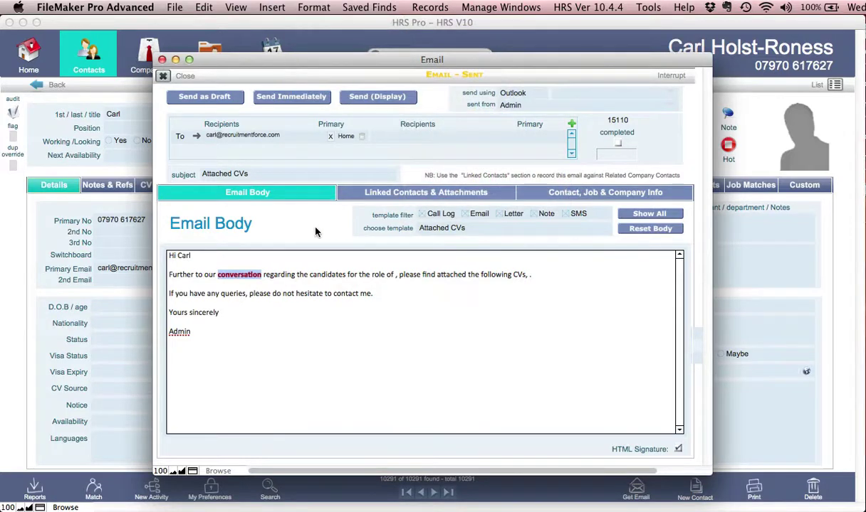
left_click(299, 214)
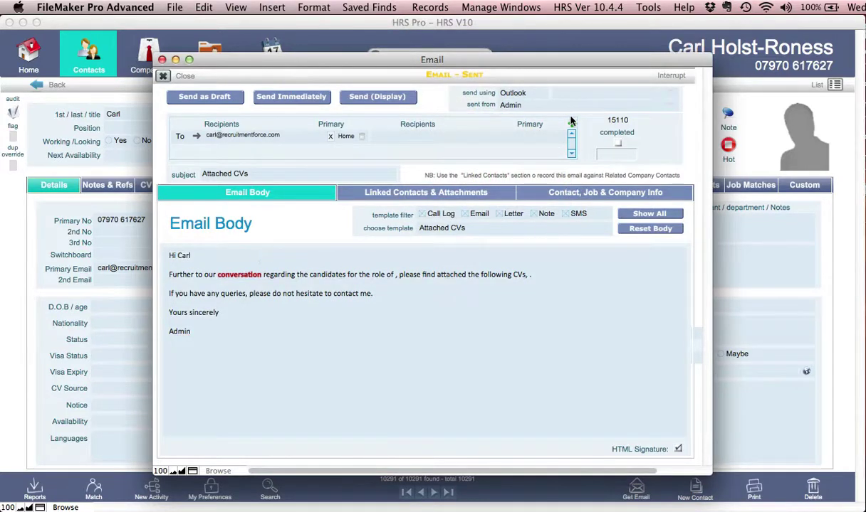
Send the email through Outlook from the demo sending account
left_click(551, 94)
left_click(576, 96)
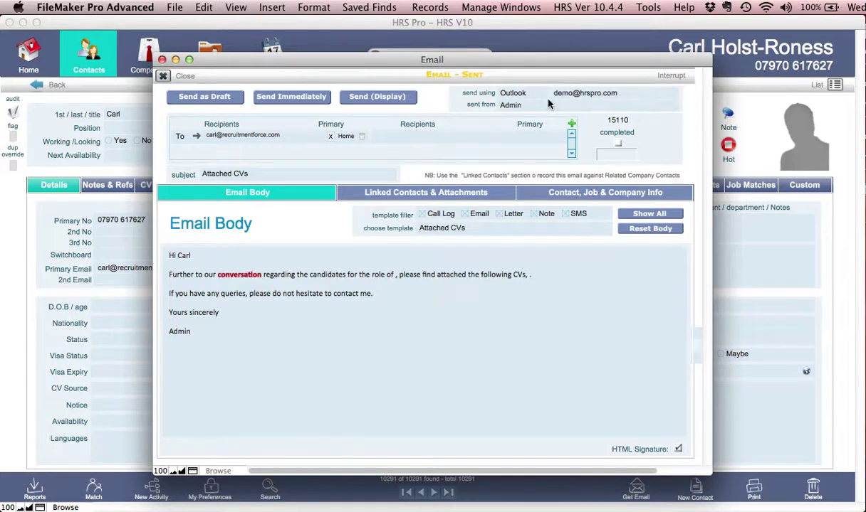
left_click(504, 93)
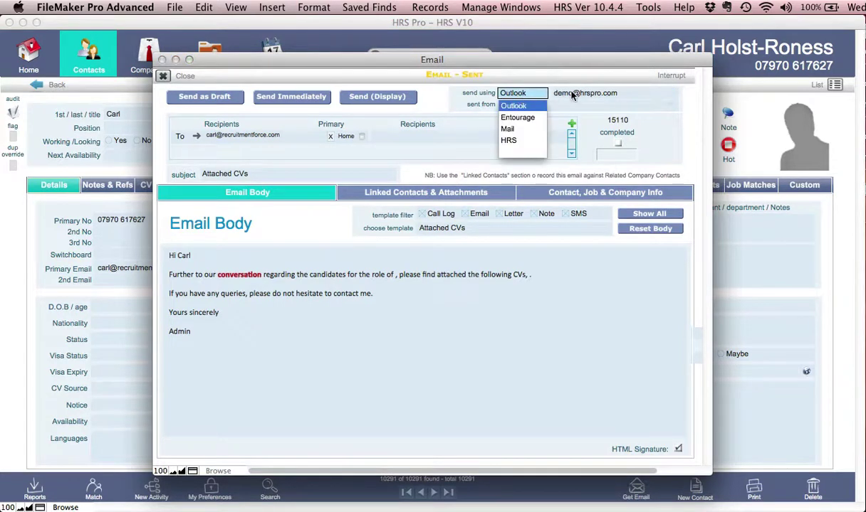
left_click(494, 97)
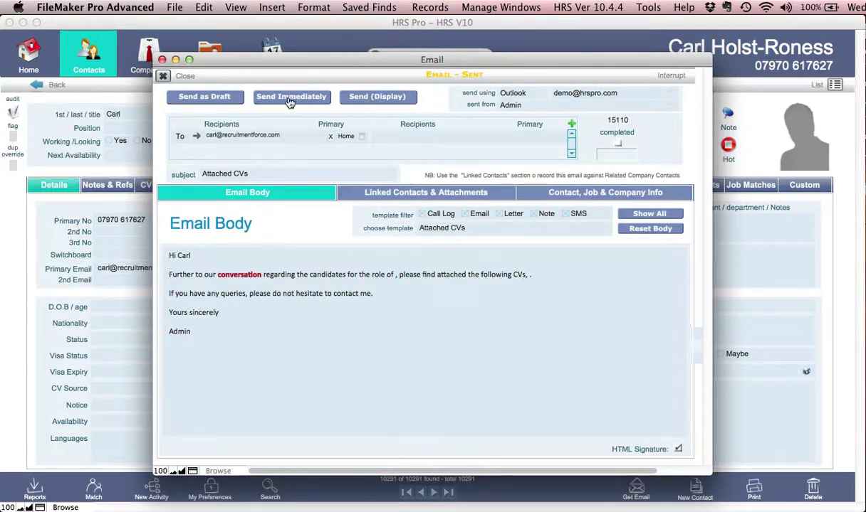
Display the Attached CVs email in Outlook, load its signature pictures, and review the message
left_click(382, 100)
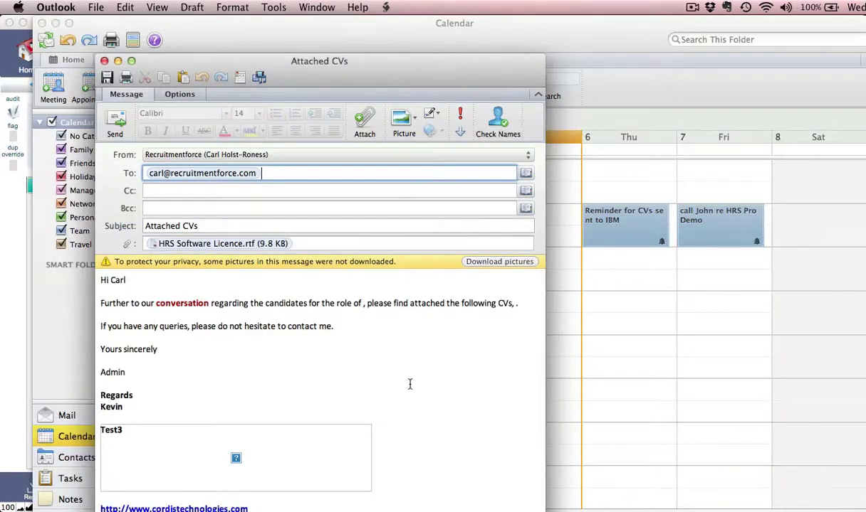
left_click(498, 261)
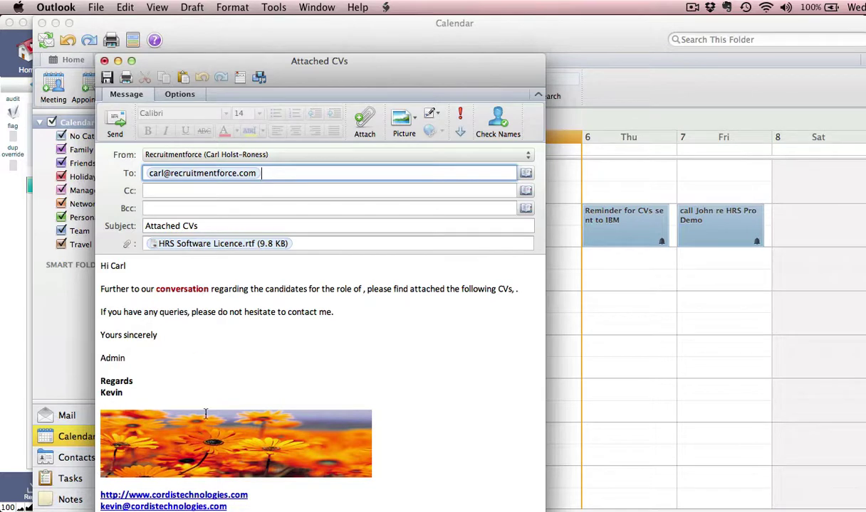
scroll(355, 462, "down", 3)
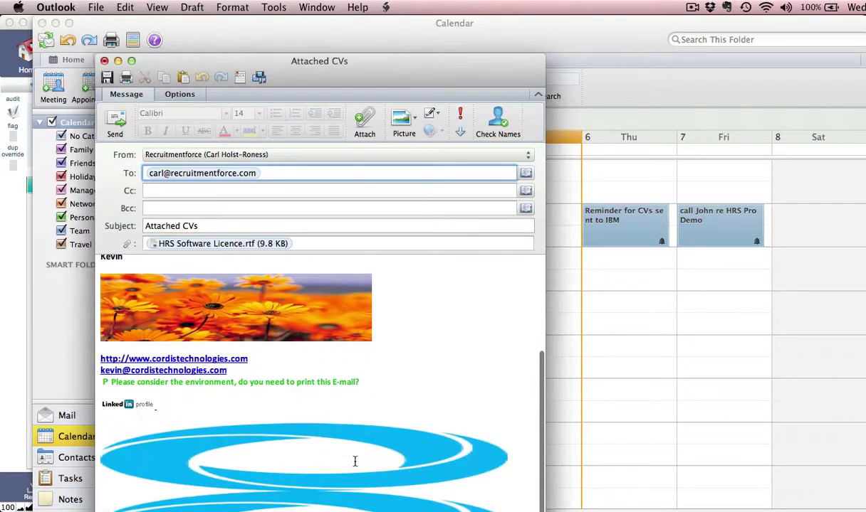
scroll(355, 462, "up", 5)
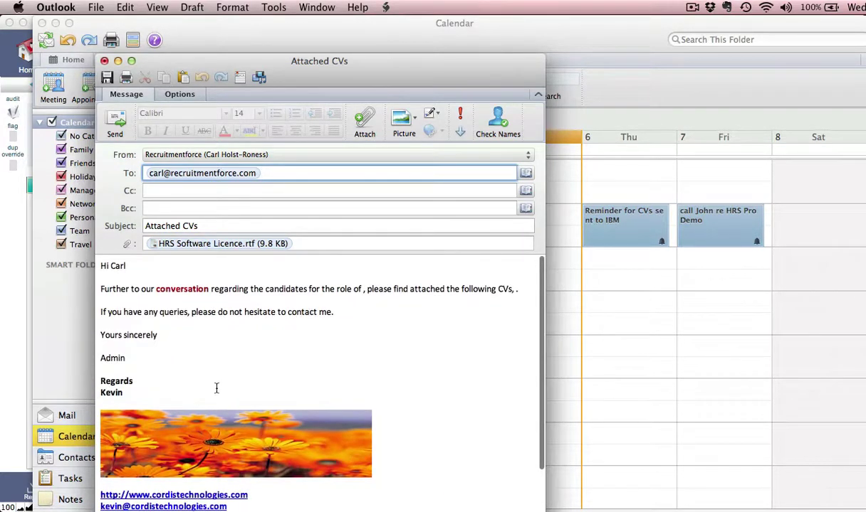
Send the Attached CVs email from Outlook and decline the follow-up To Do in FileMaker
left_click(113, 121)
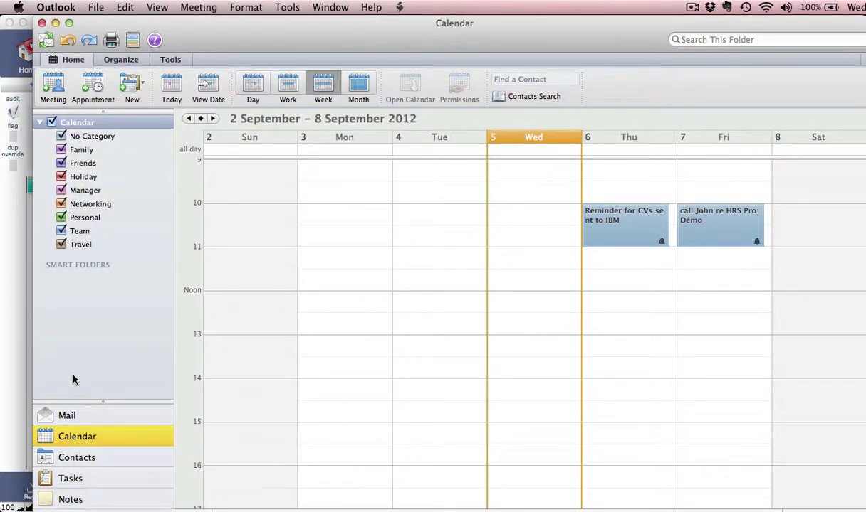
left_click(74, 418)
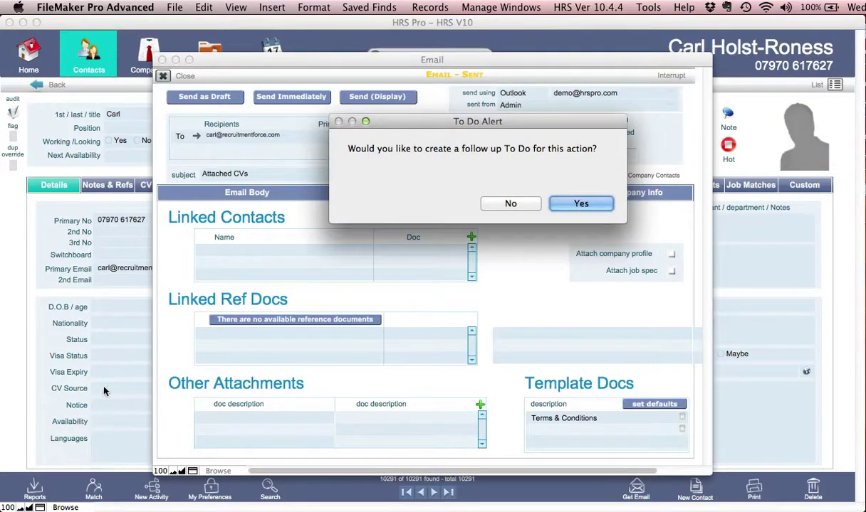
left_click(511, 205)
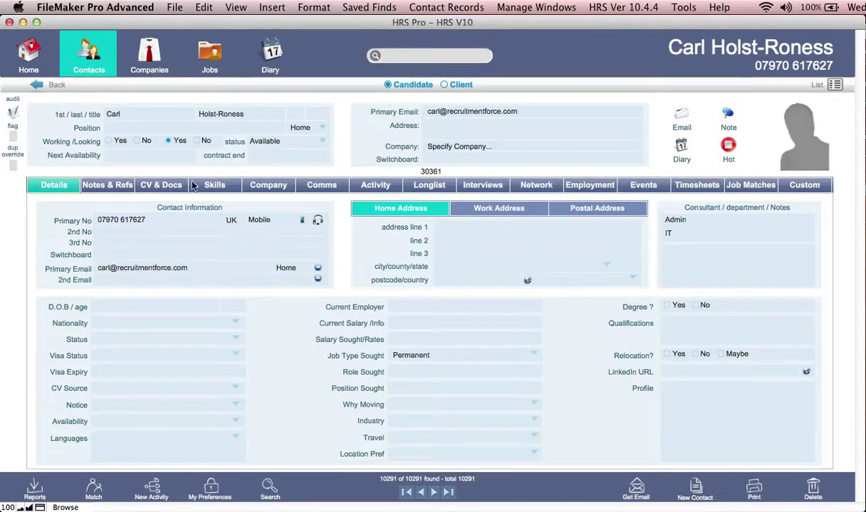
Check the Attached CVs entry (5 Sep 2012, 22:01) in the contact's Comms log, then close it
left_click(323, 185)
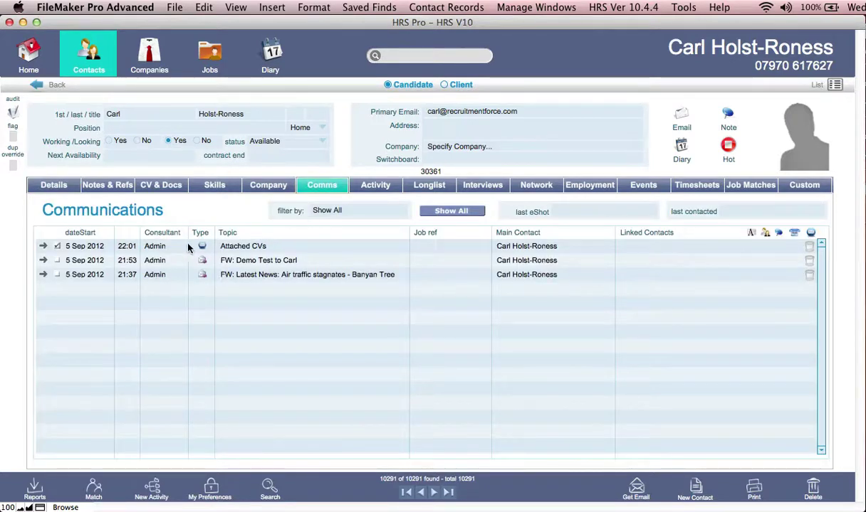
left_click(280, 247)
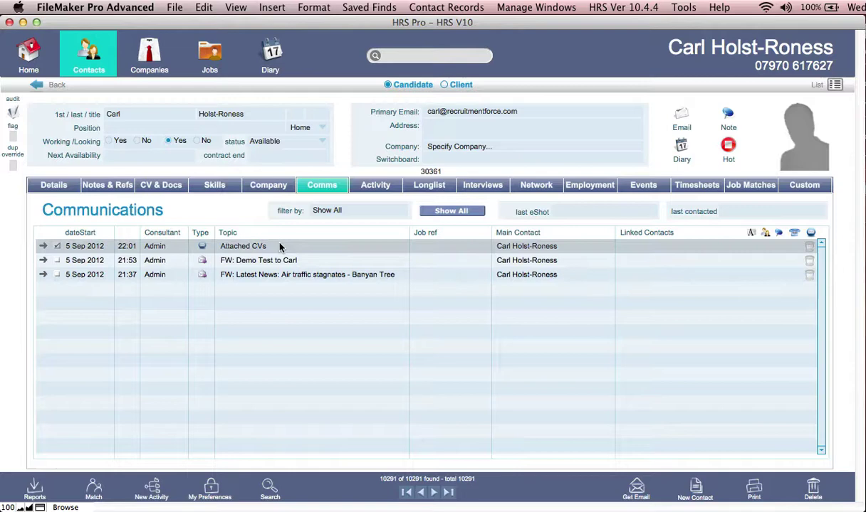
left_click(43, 246)
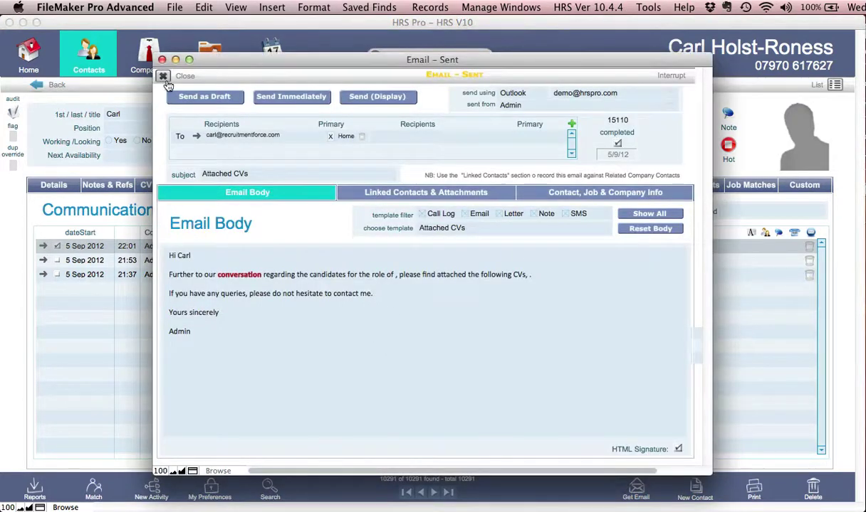
left_click(163, 76)
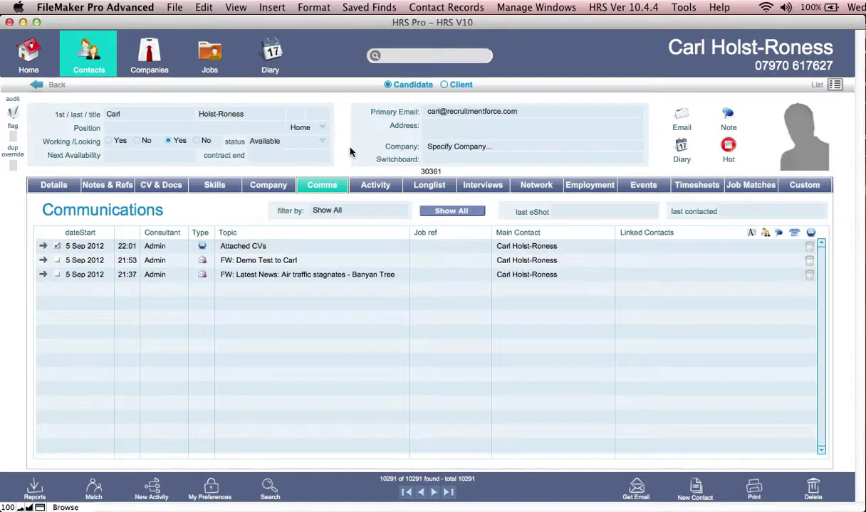